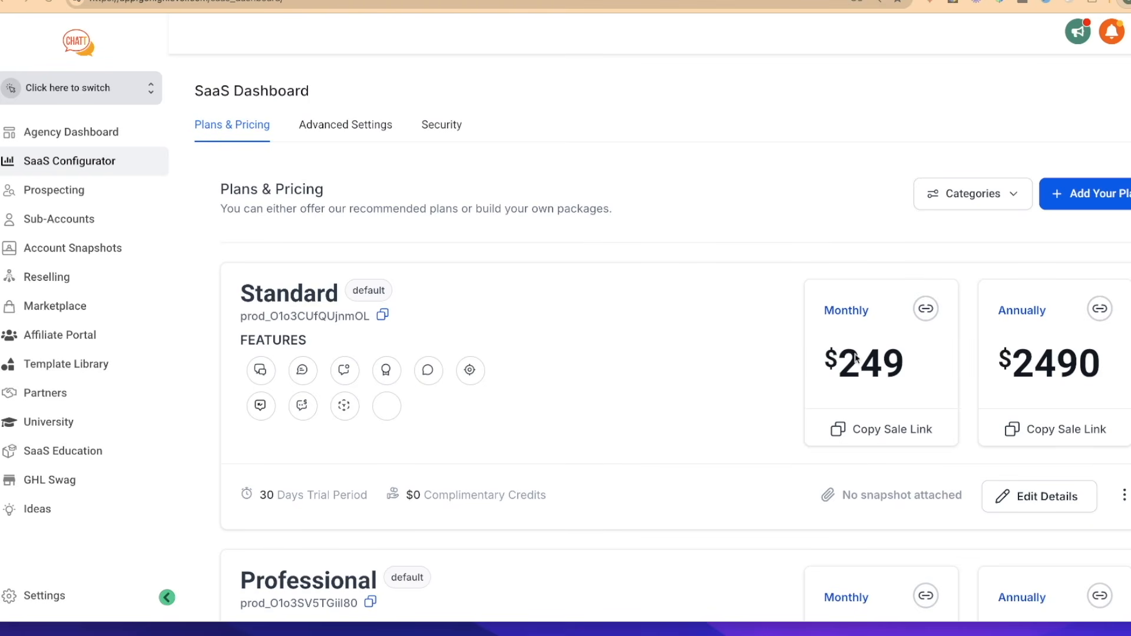
Review the Standard, Professional and Premium plan prices in the SaaS Dashboard, and switch to the Chatt marketing website
scroll(859, 378, "down", 3)
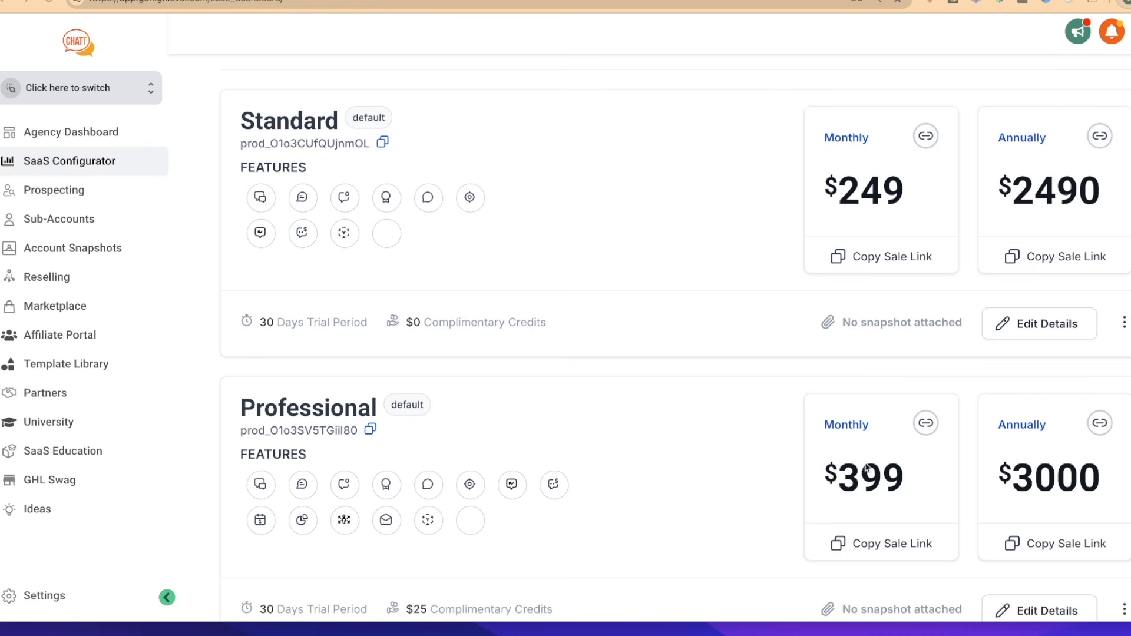
scroll(889, 496, "down", 5)
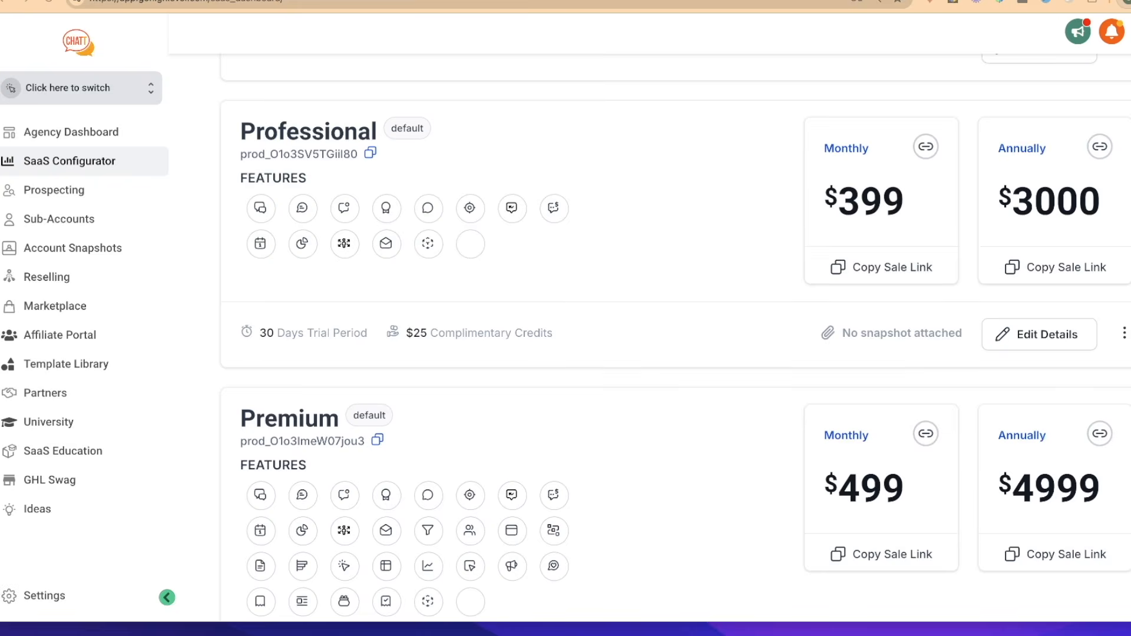
key("ctrl+Tab")
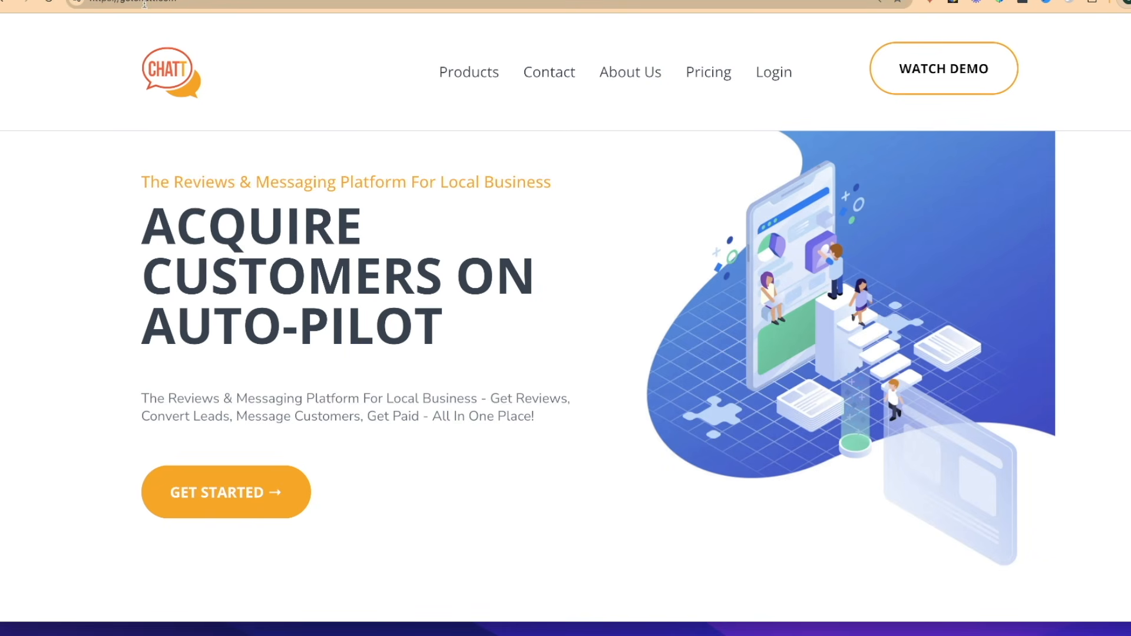
mouse_move(462, 83)
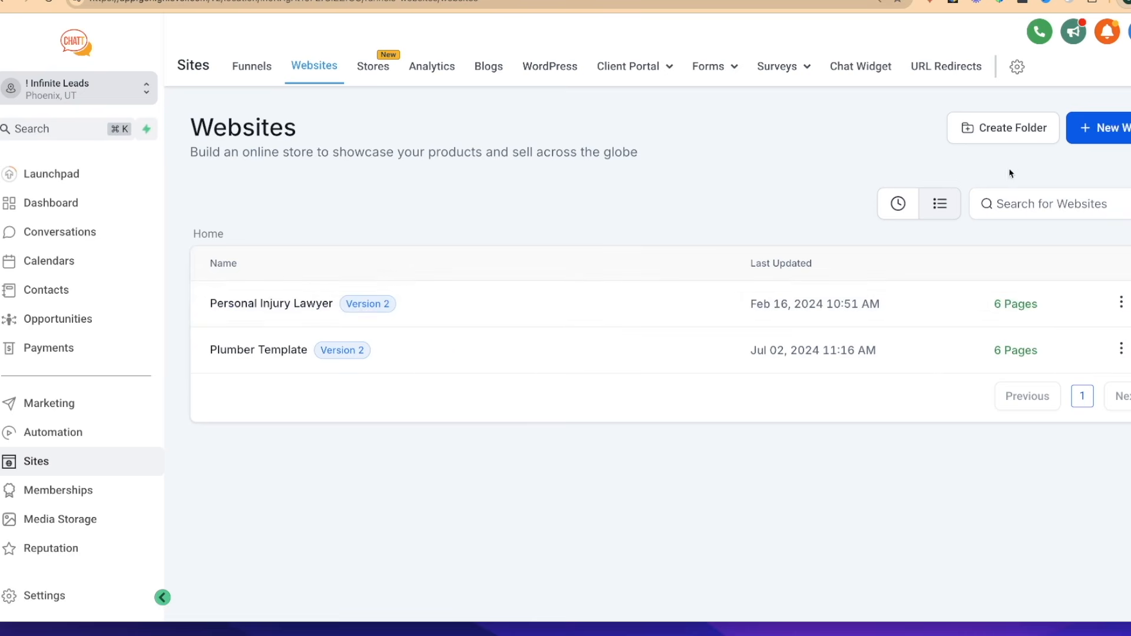
Start a new website from templates and open the Template Library
left_click(1102, 129)
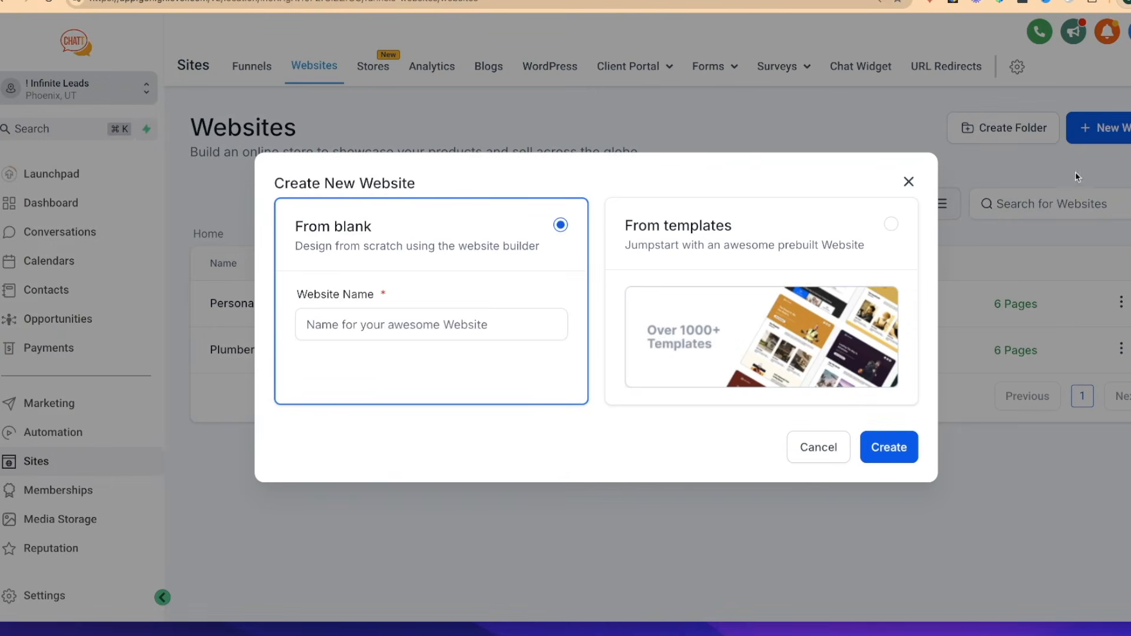
left_click(874, 221)
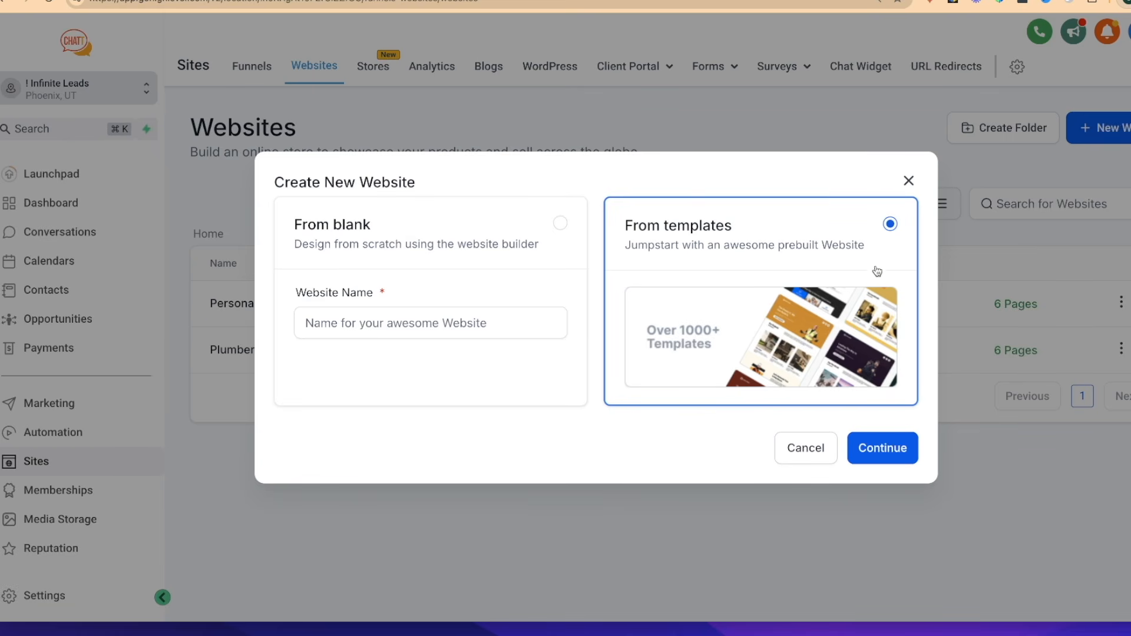
left_click(879, 451)
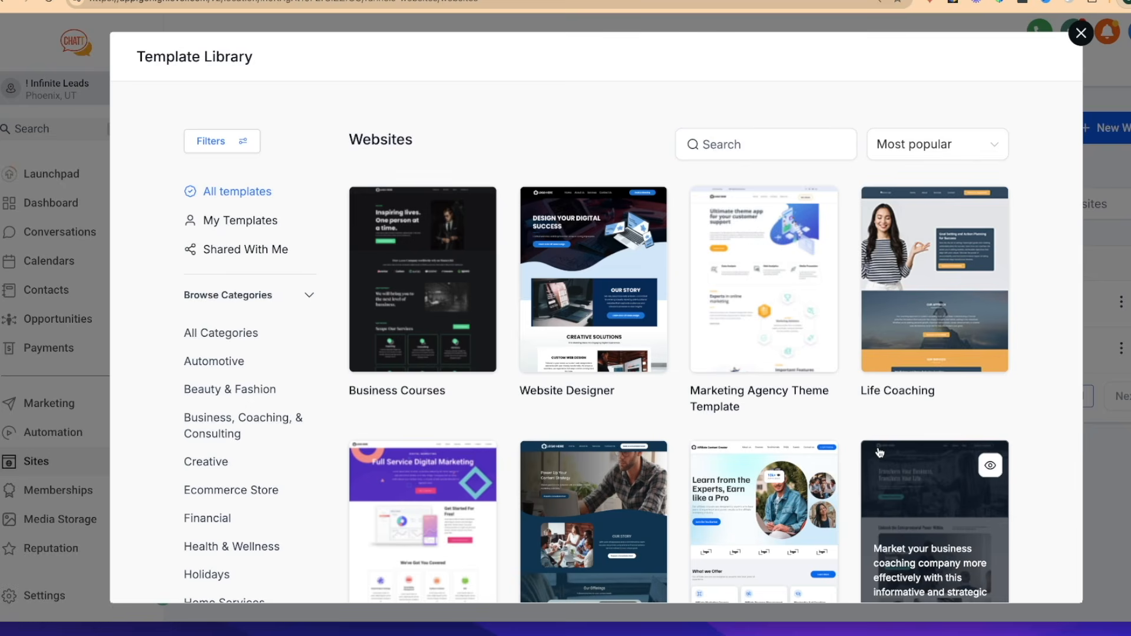
Filter the website templates by Health & Wellness and create the website from the xGym template
scroll(880, 452, "down", 15)
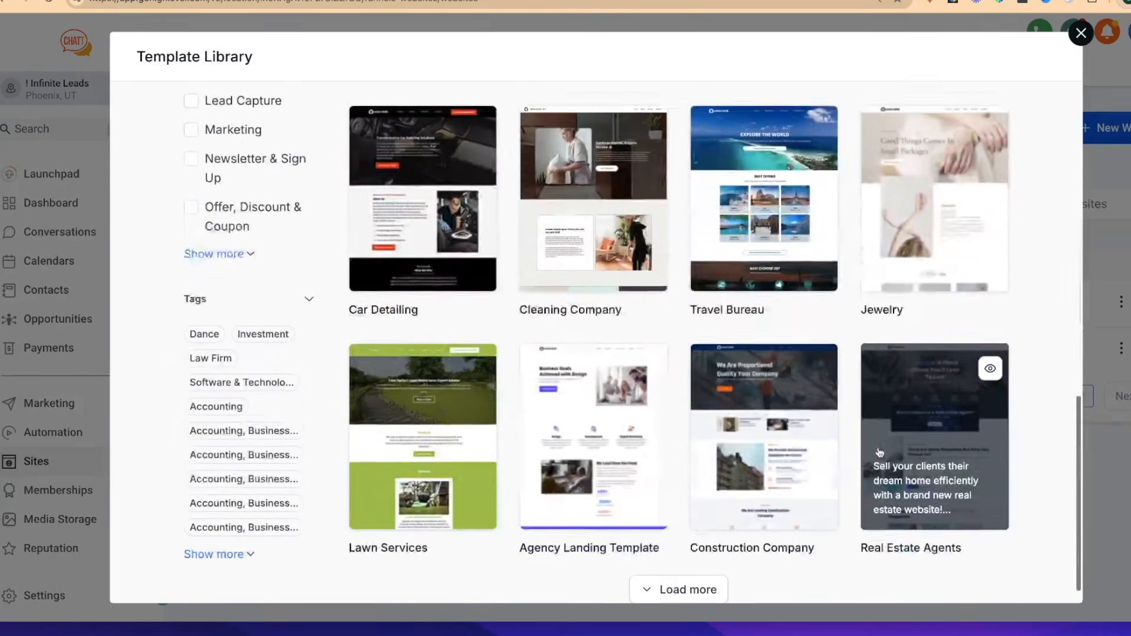
scroll(695, 354, "up", 7)
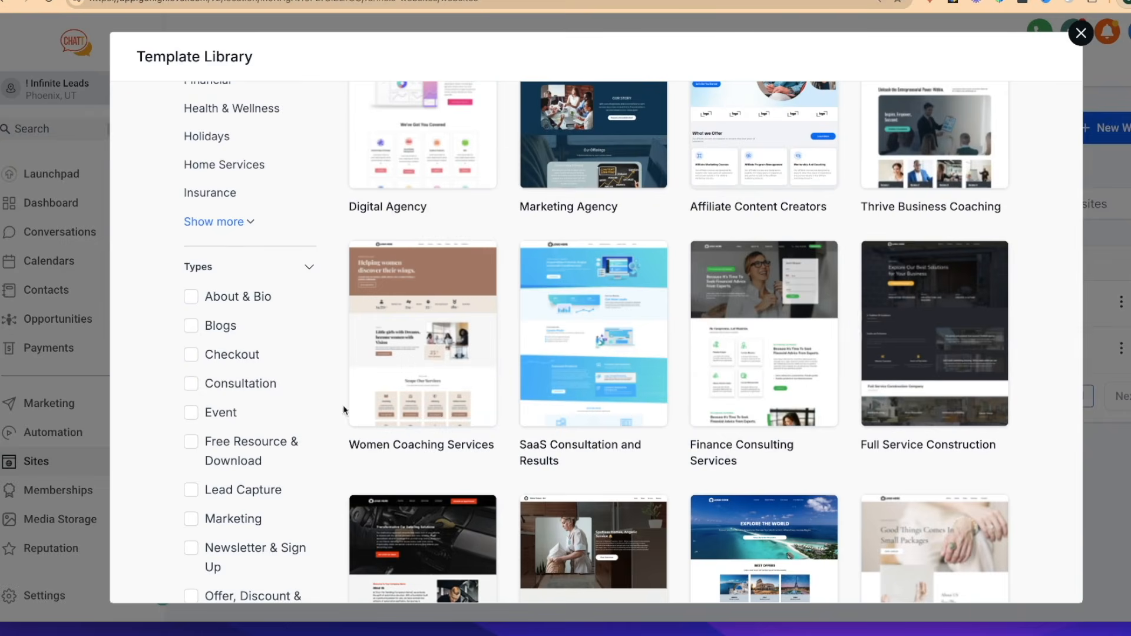
scroll(273, 419, "up", 3)
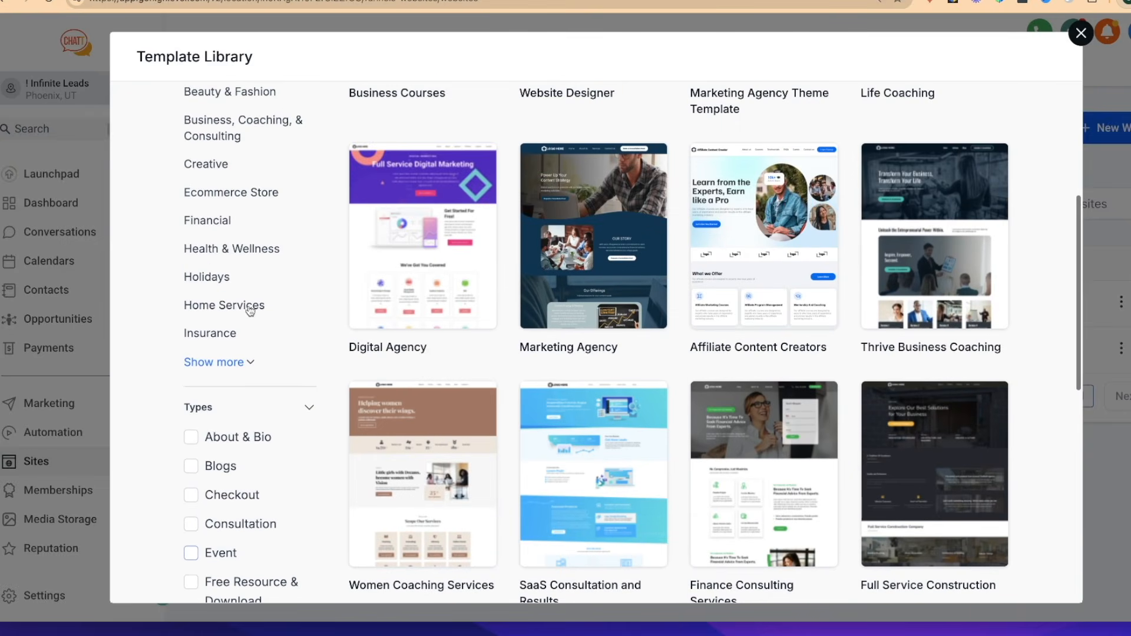
left_click(235, 252)
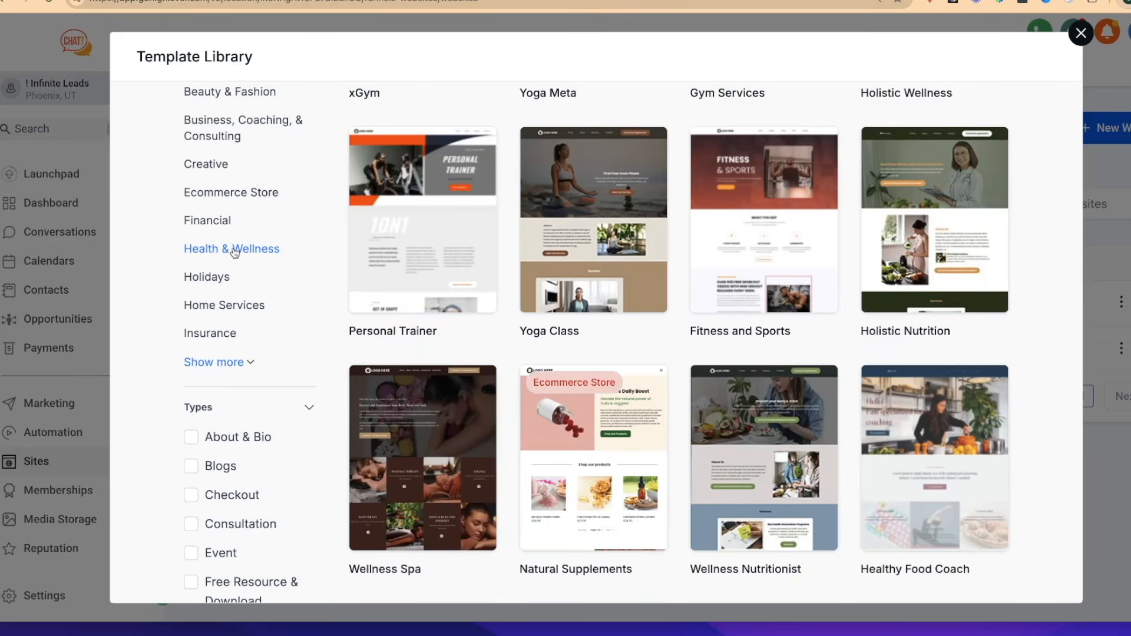
scroll(234, 252, "up", 5)
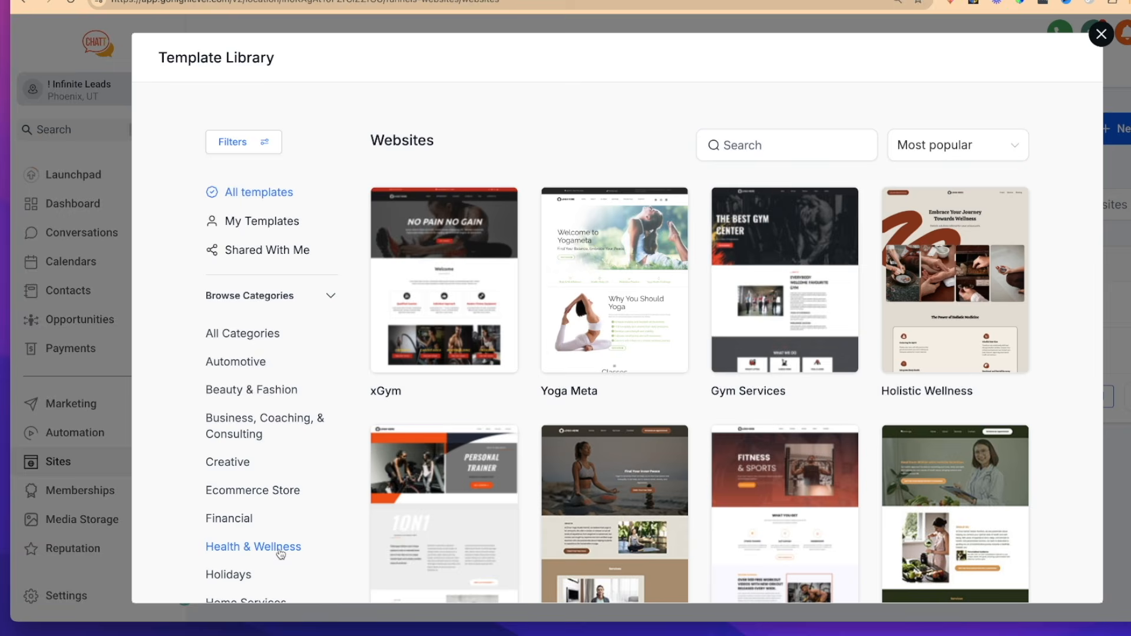
left_click(436, 287)
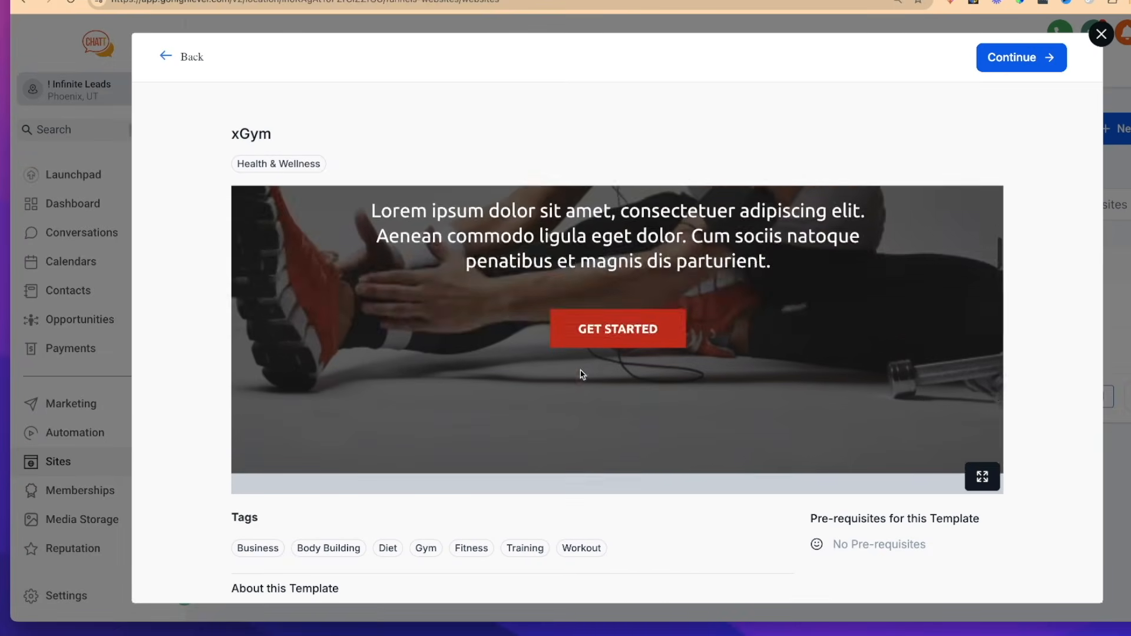
left_click(1011, 60)
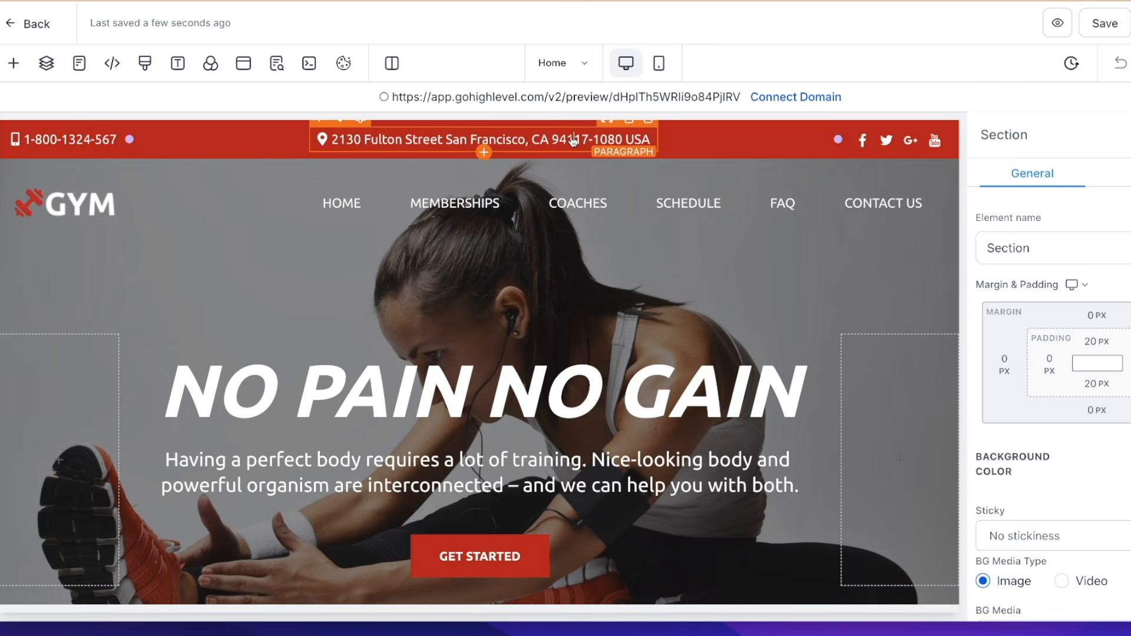
Replace the street address in the red bar above the page header with "customize the text"
left_click(578, 147)
key("ctrl+a")
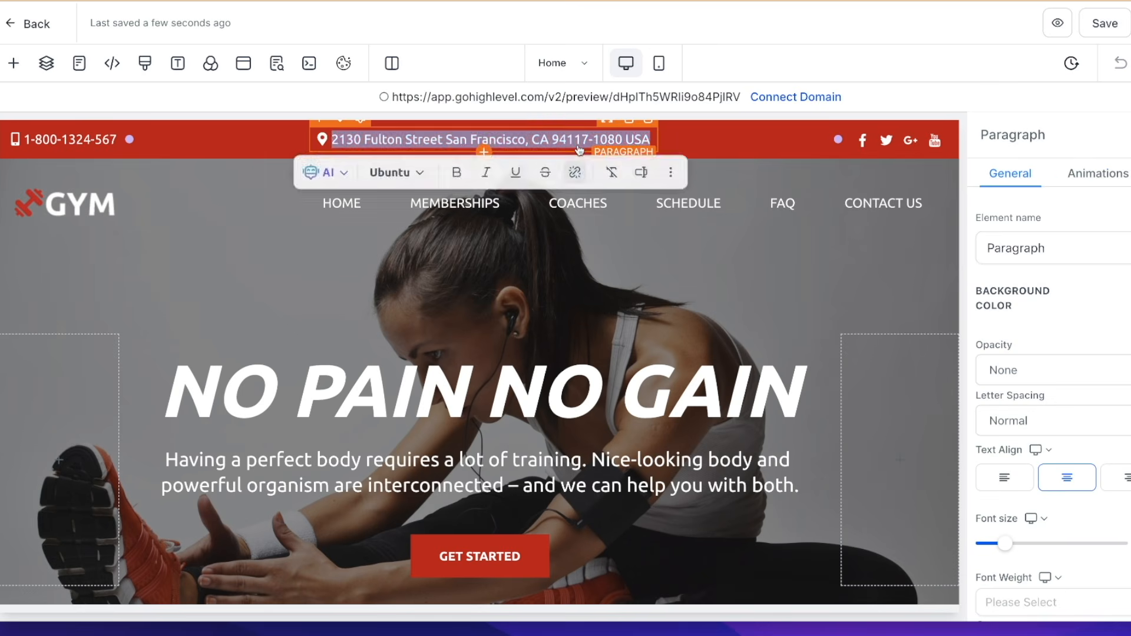
type("customize the text")
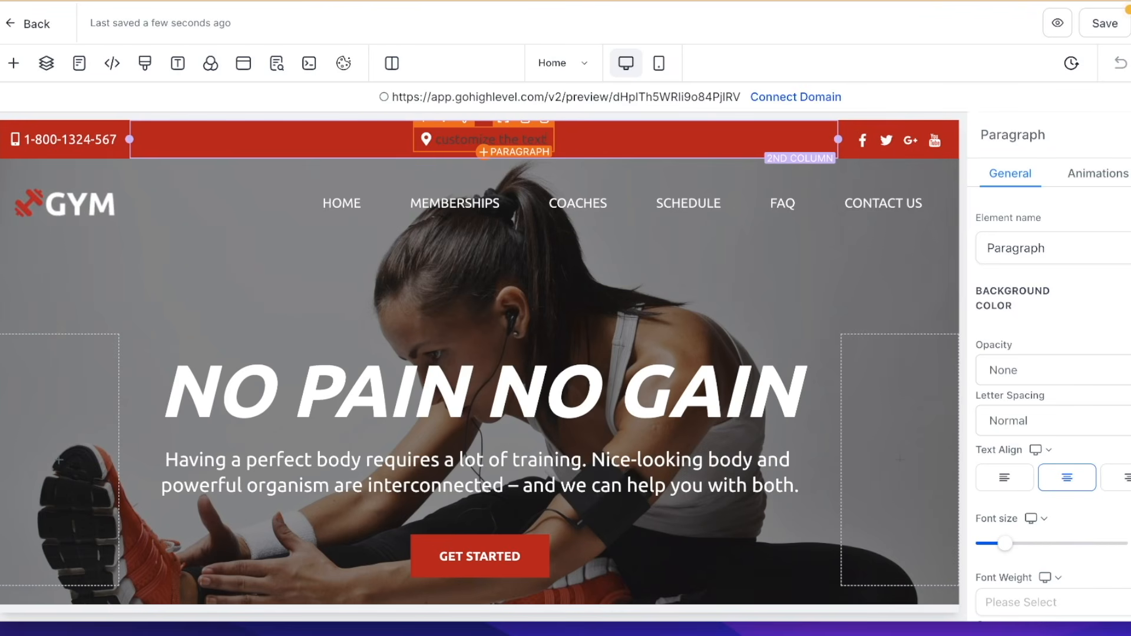
Look through the Home page sections down to Coaches and open the page's SEO Meta Data
scroll(534, 303, "down", 4)
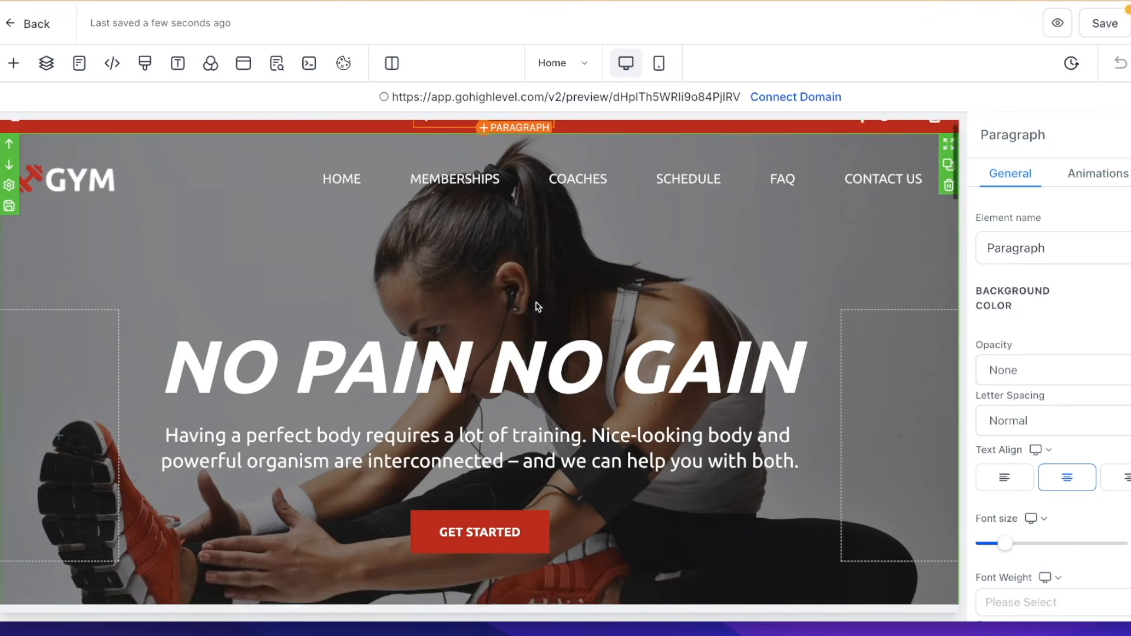
scroll(538, 306, "down", 9)
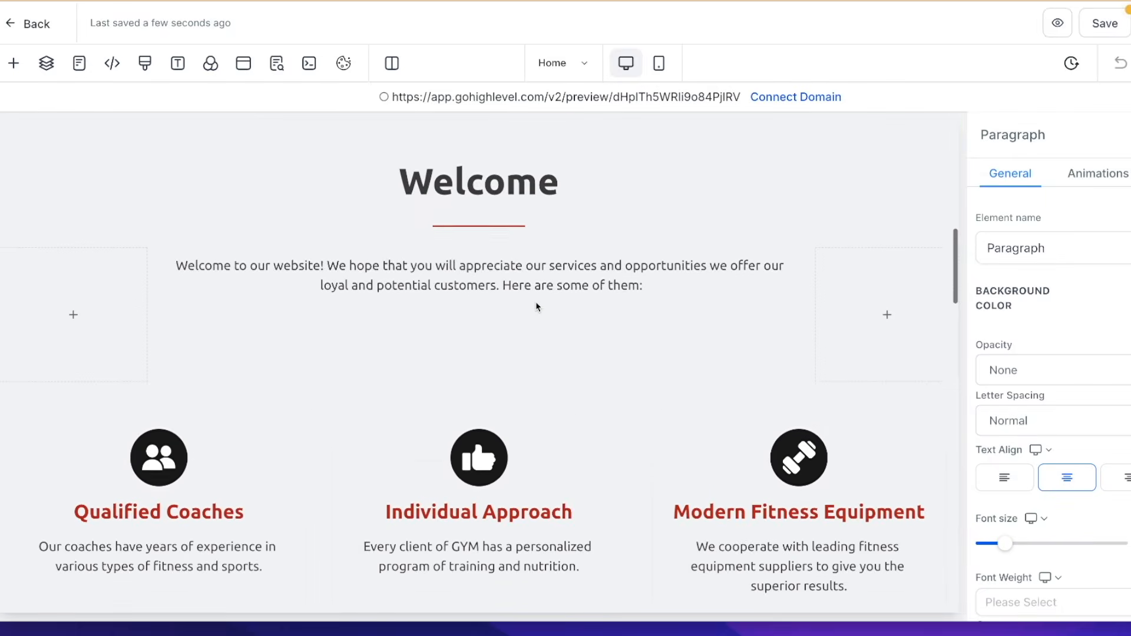
scroll(536, 306, "down", 8)
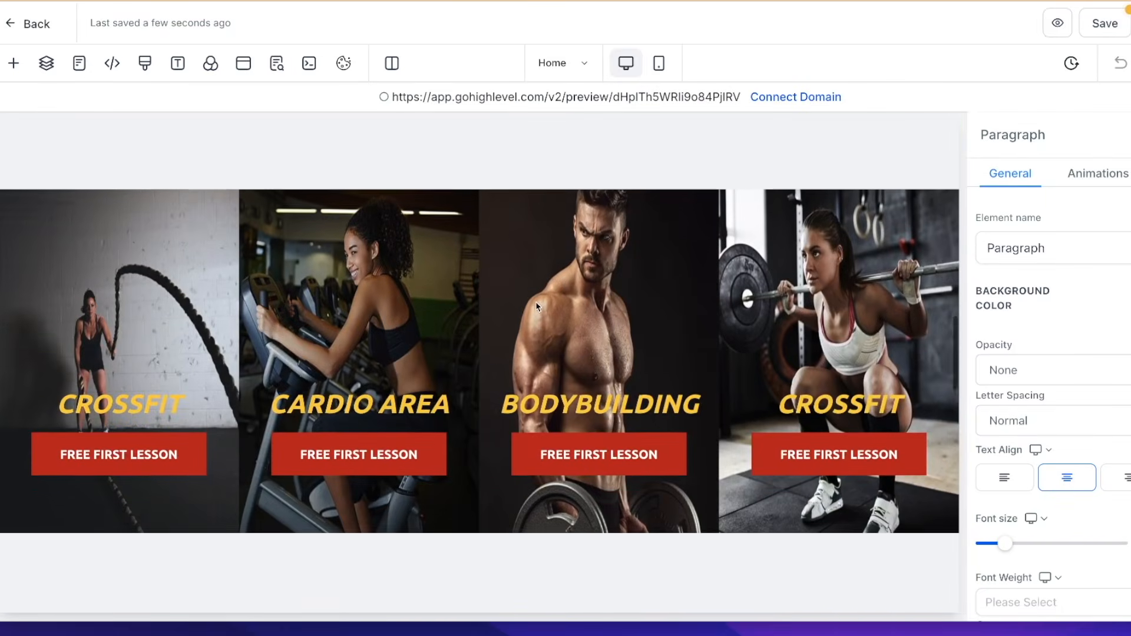
scroll(536, 306, "down", 6)
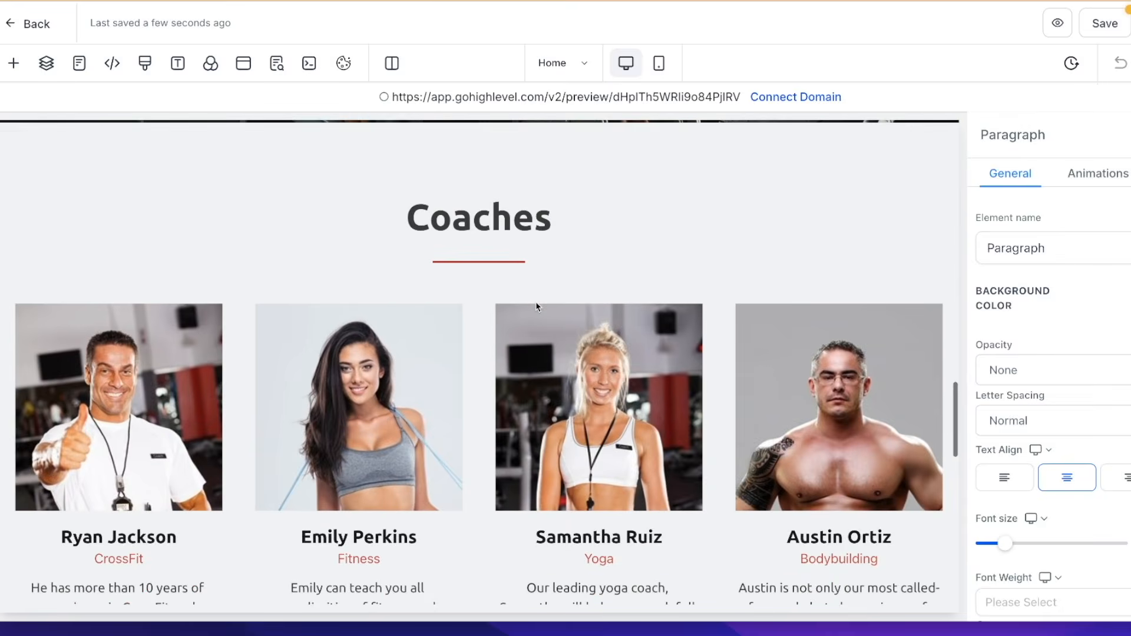
left_click(1080, 43)
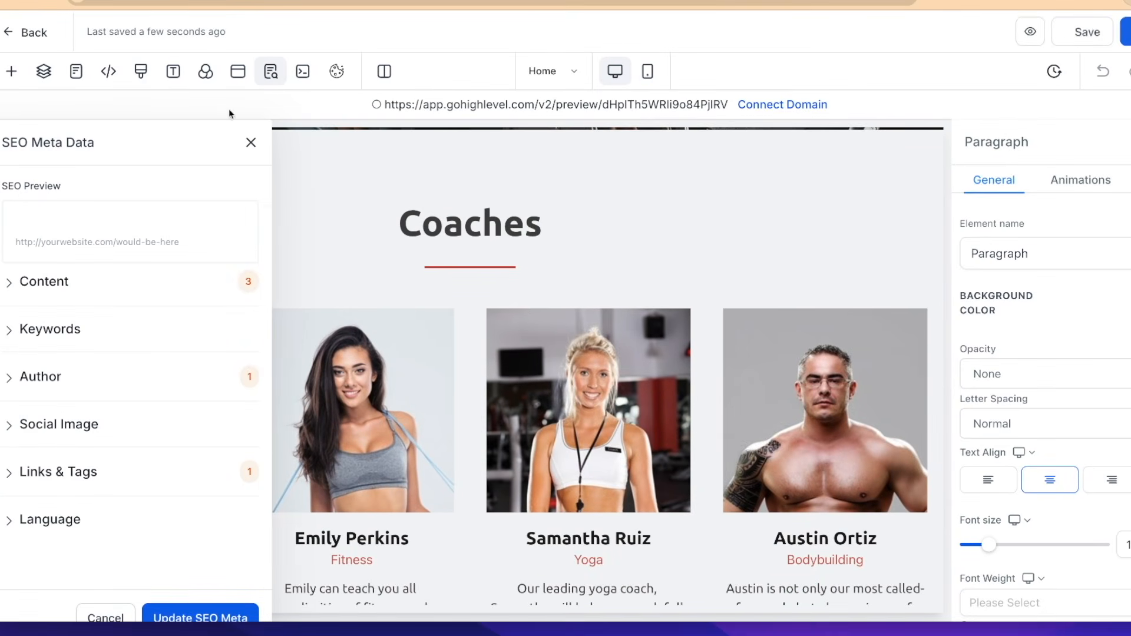
Leave the page editor and view the Launchpad's connection options
left_click(32, 37)
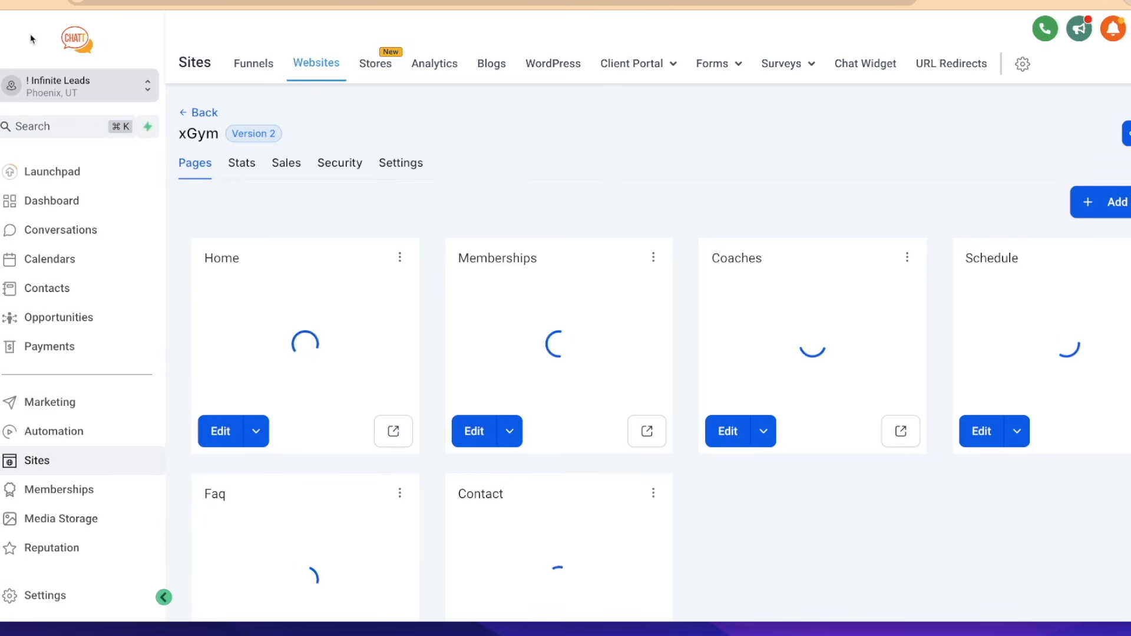
left_click(35, 173)
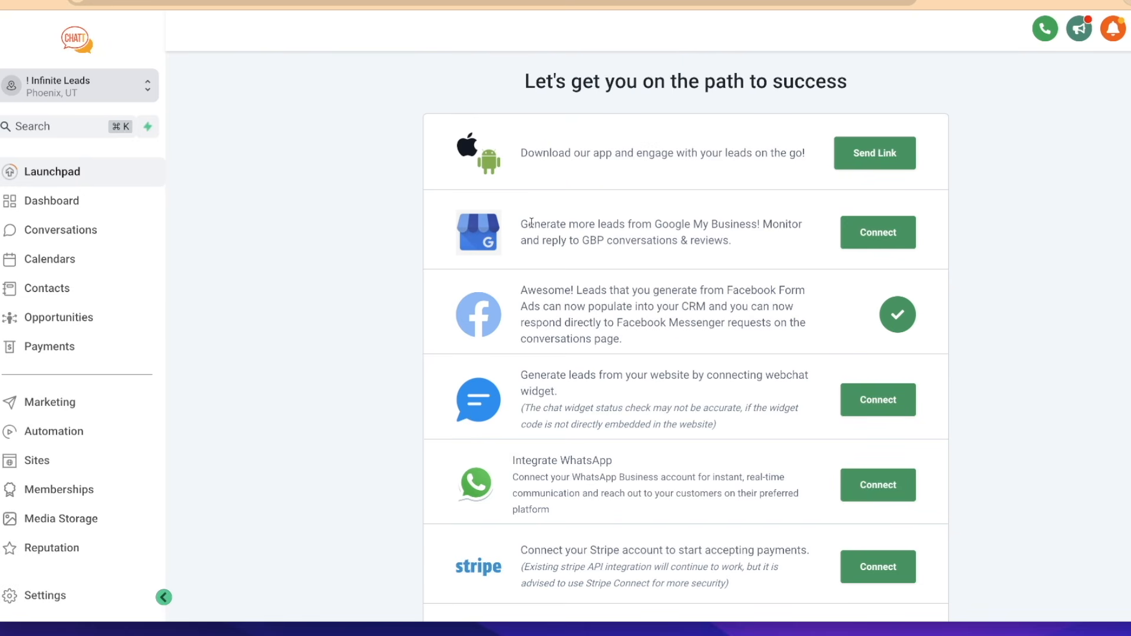
Examine the Reputation settings for the Google review link, SMS review requests and email review requests
left_click(58, 549)
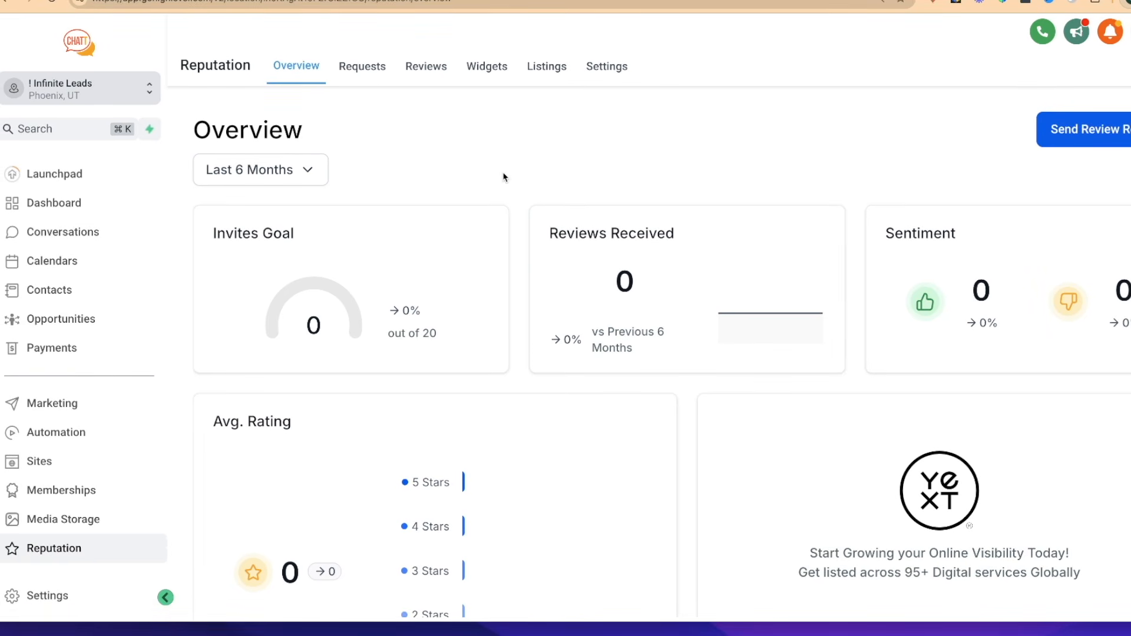
left_click(609, 78)
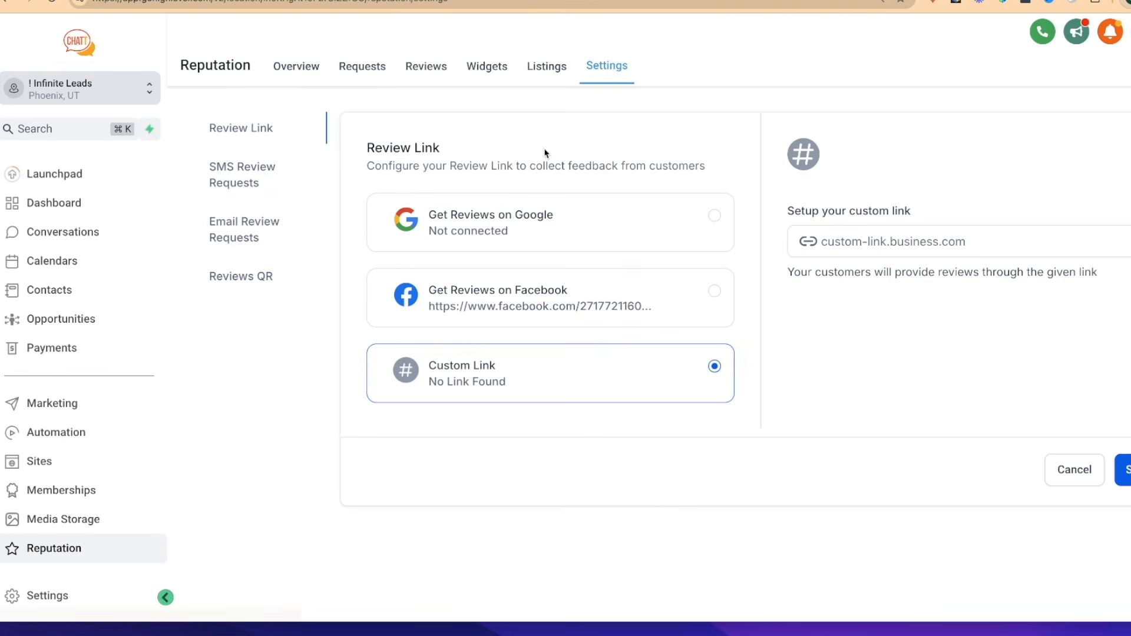
left_click(510, 226)
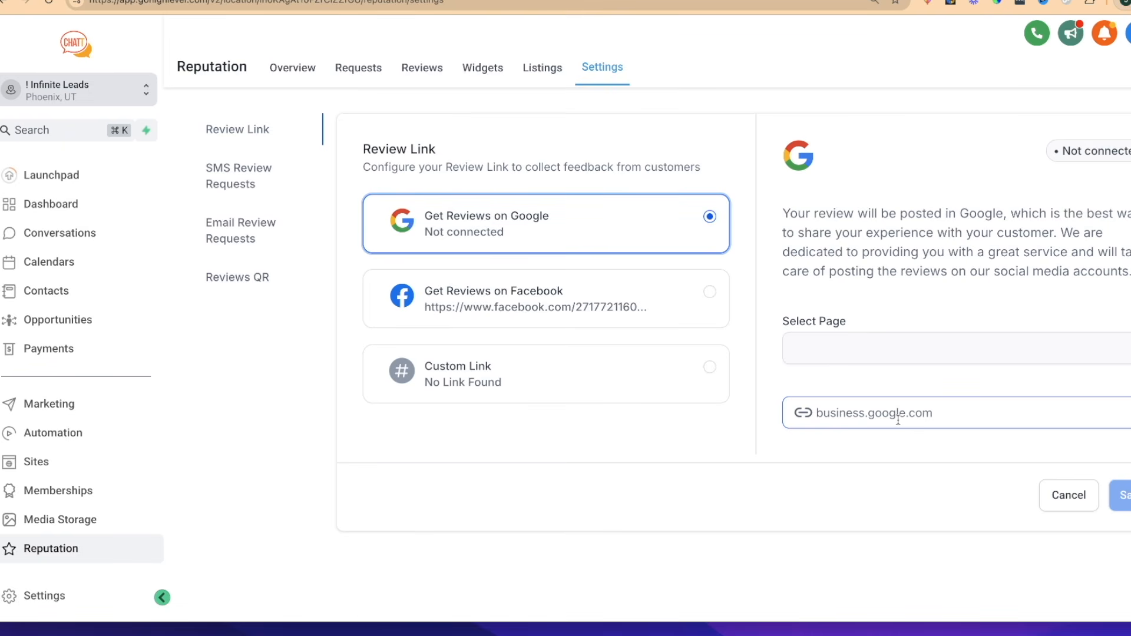
left_click(245, 184)
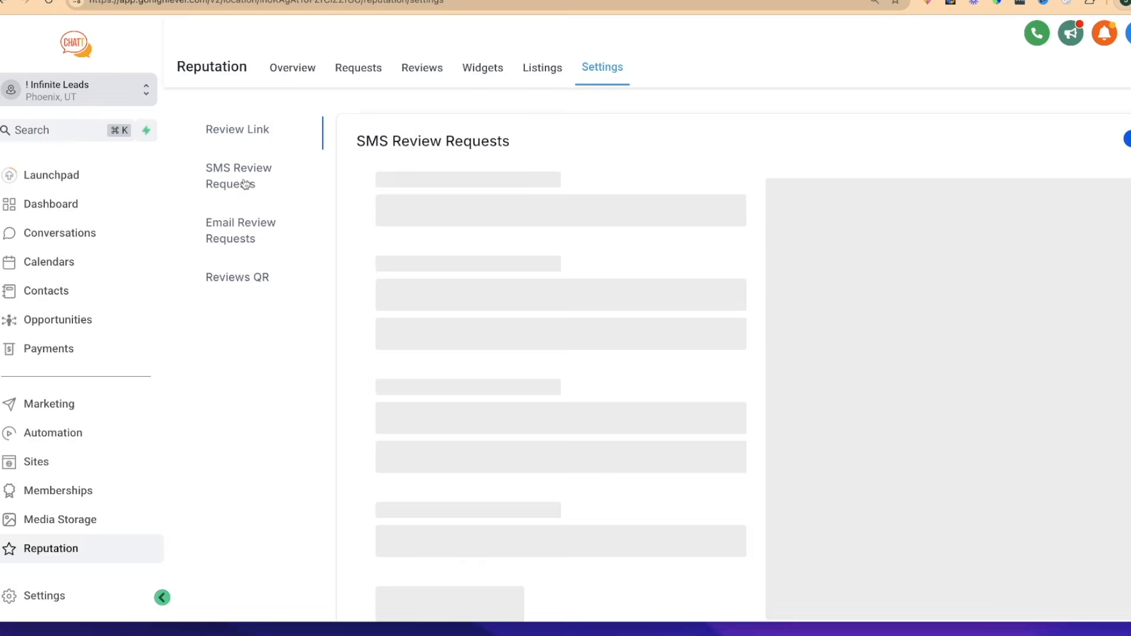
left_click(239, 239)
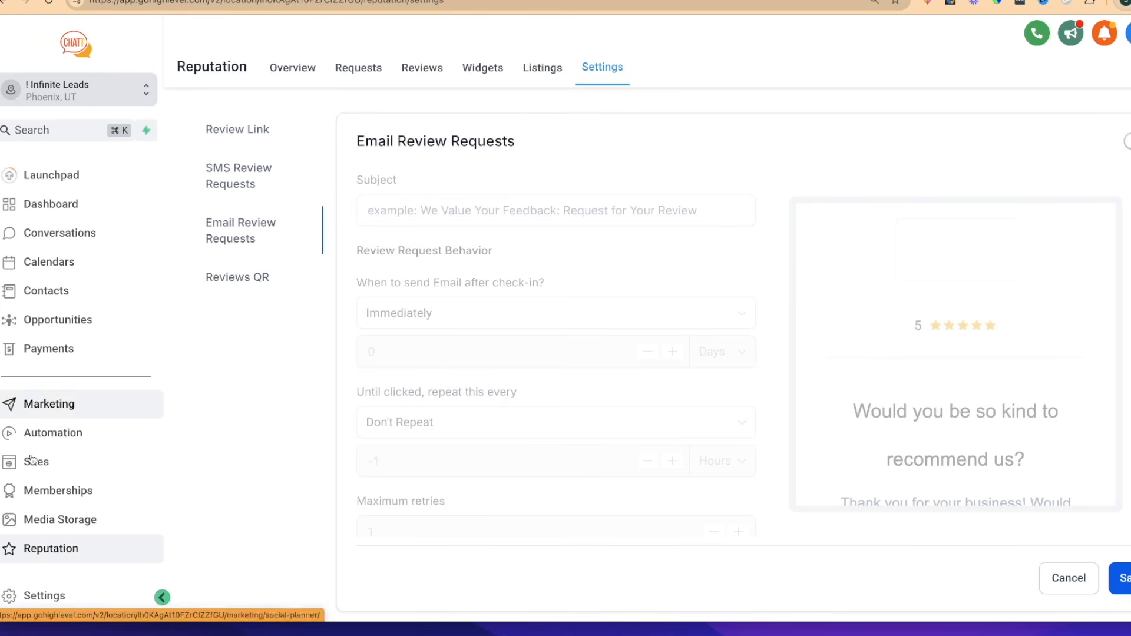
Open the Business Profile settings and turn missed call text back off and on again
left_click(40, 597)
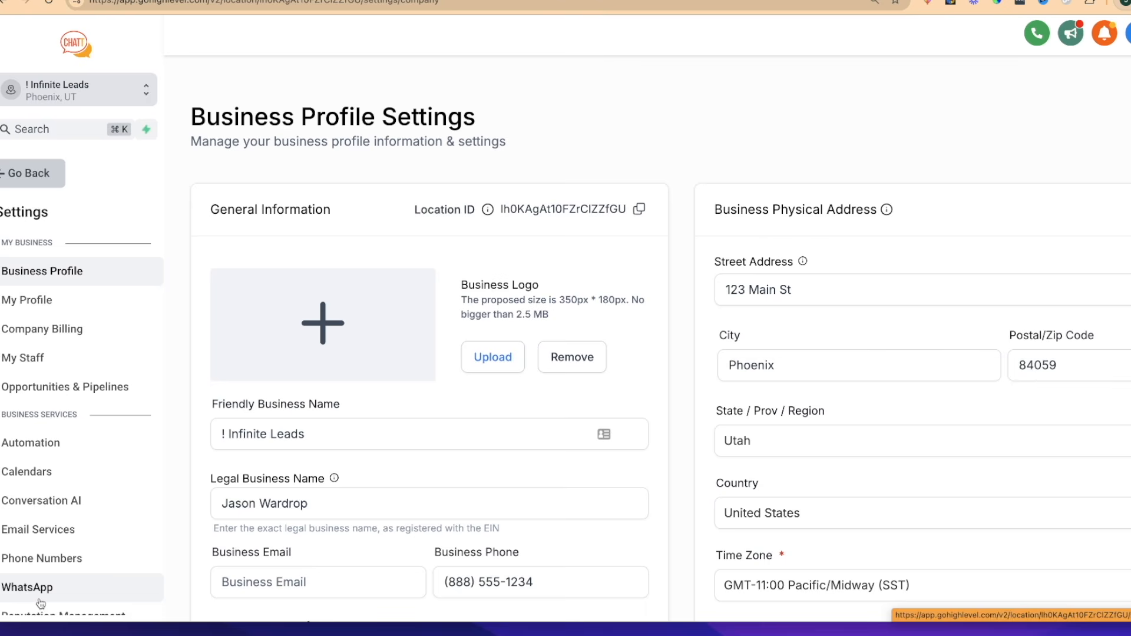
scroll(694, 392, "down", 5)
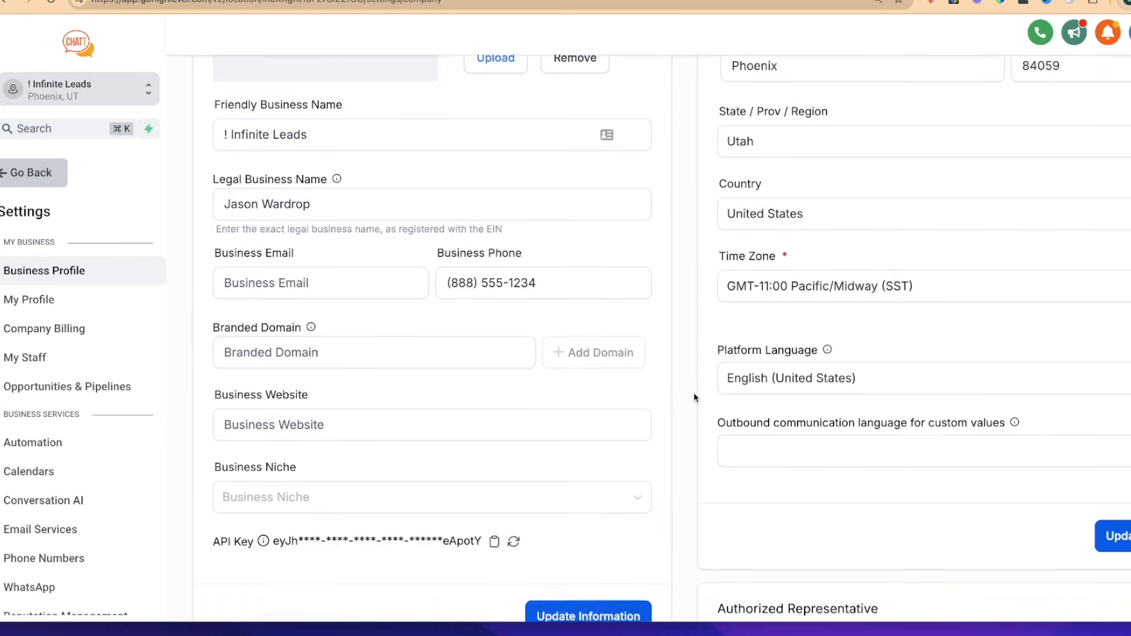
scroll(694, 394, "down", 15)
scroll(694, 392, "down", 10)
scroll(693, 393, "down", 6)
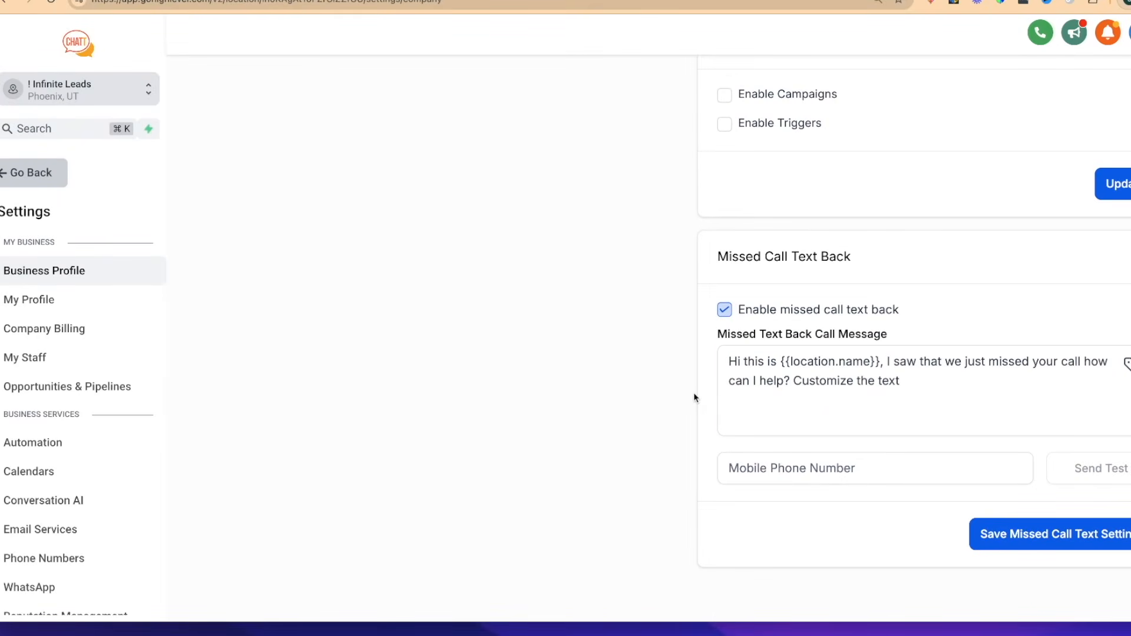
left_click(725, 309)
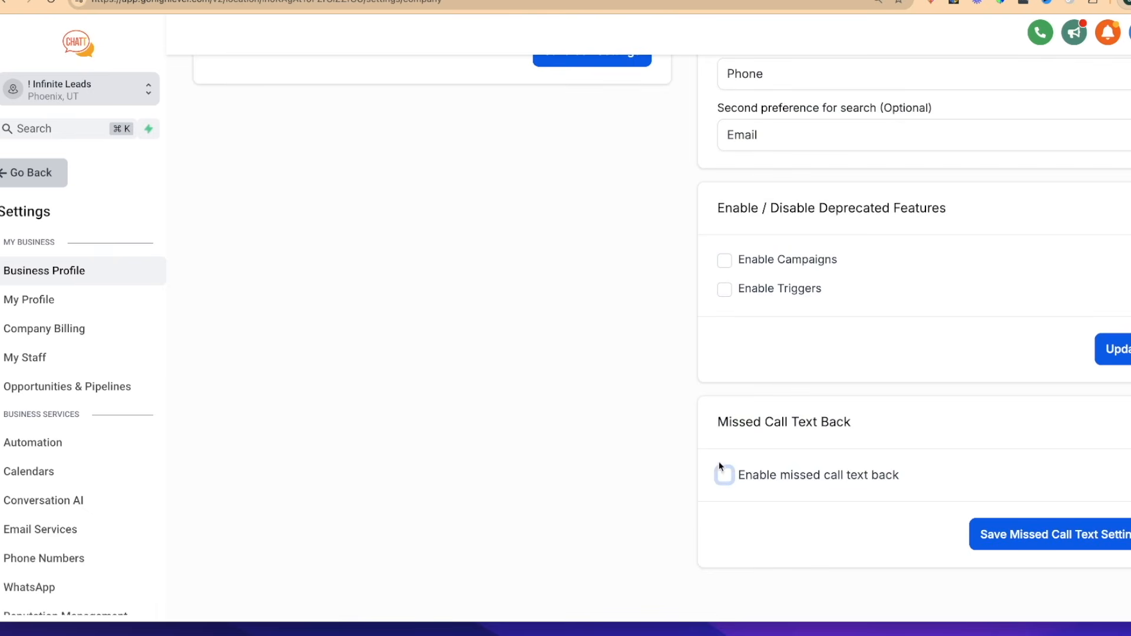
left_click(724, 476)
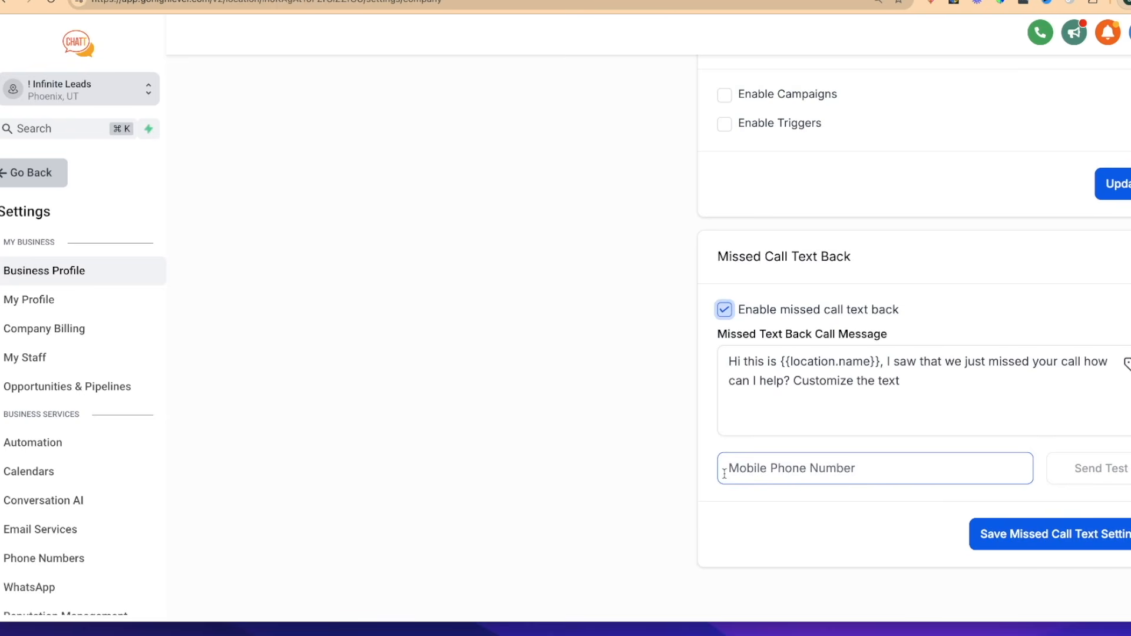
Select the whole missed call text back message and save the missed call text settings
left_click(907, 385)
left_click_drag(907, 385, 709, 358)
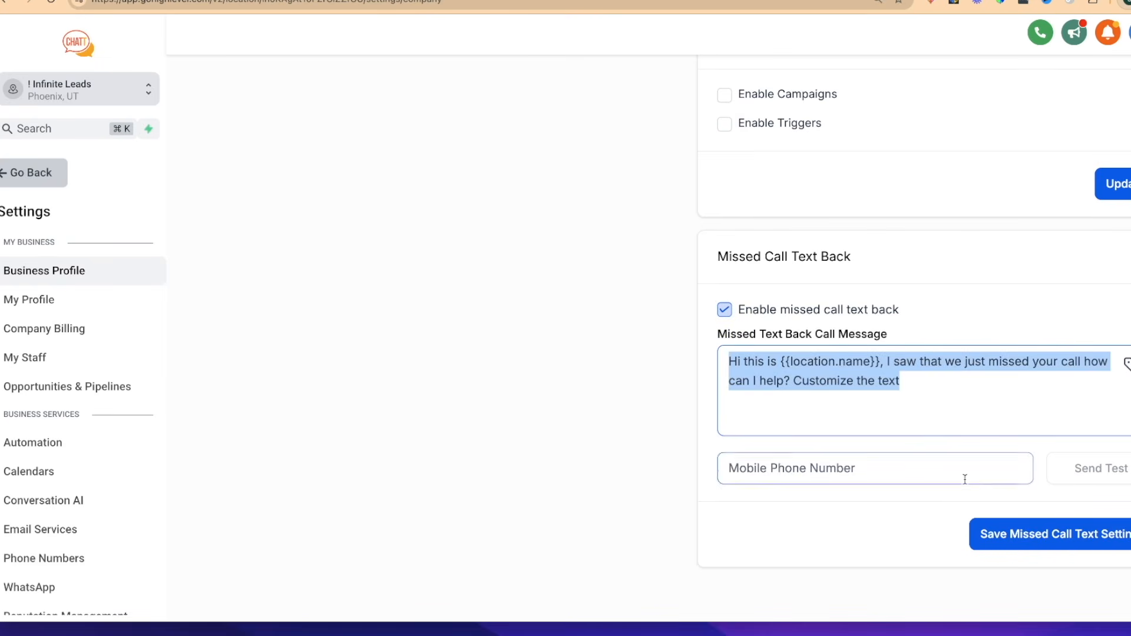
left_click(1008, 534)
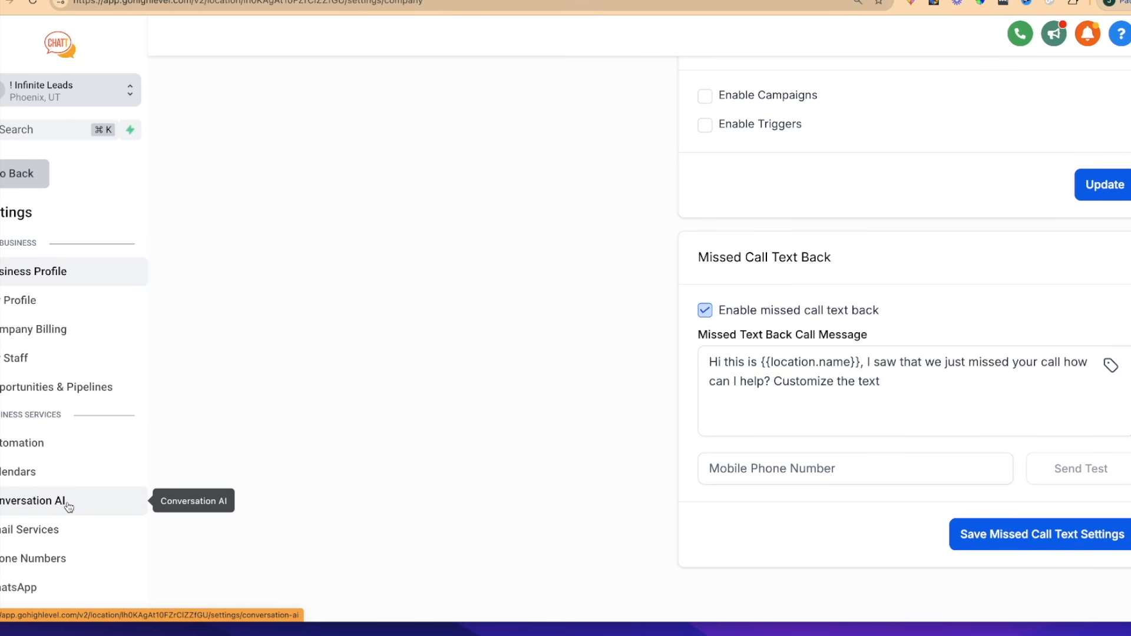
Leave the settings and look through the automation workflow recipes available for a new workflow
scroll(503, 441, "up", 3)
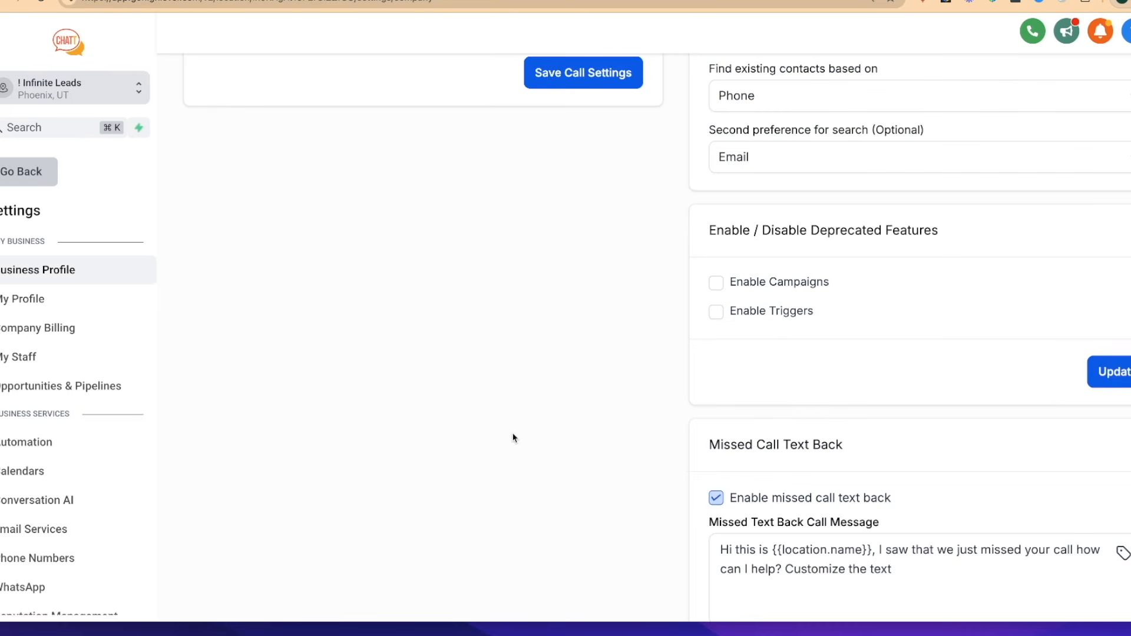
left_click(37, 179)
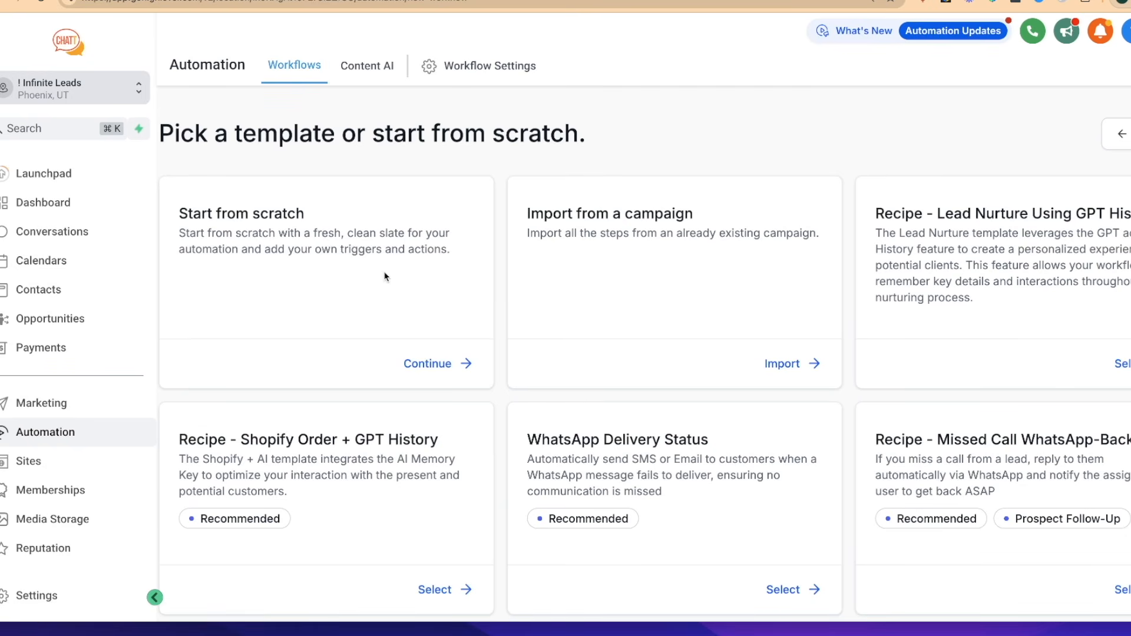
scroll(386, 276, "down", 3)
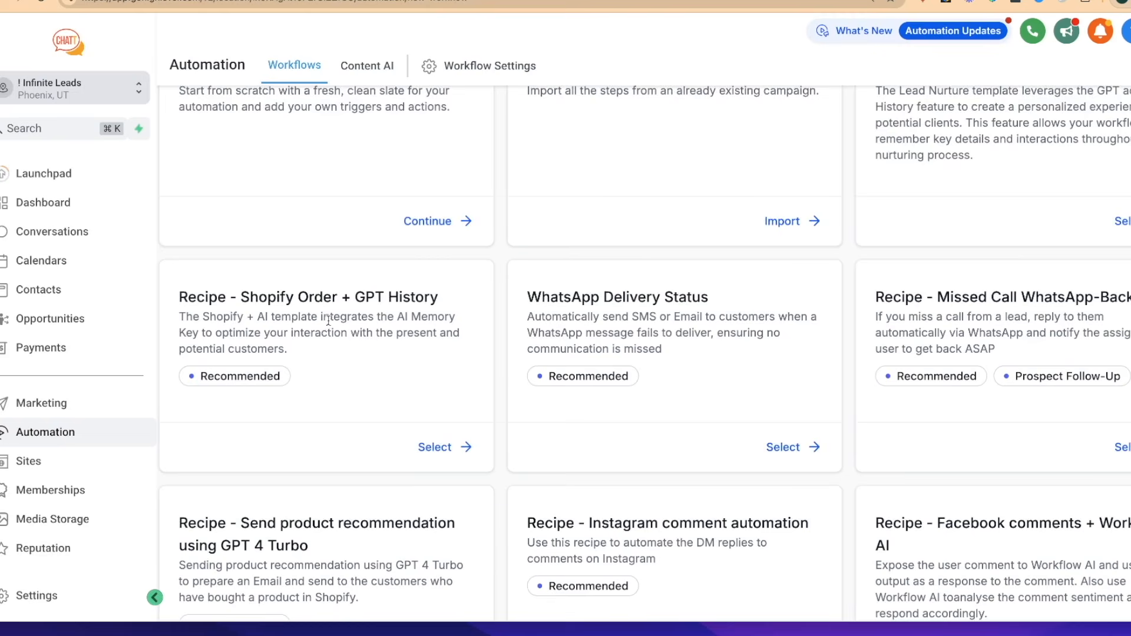
scroll(327, 321, "down", 3)
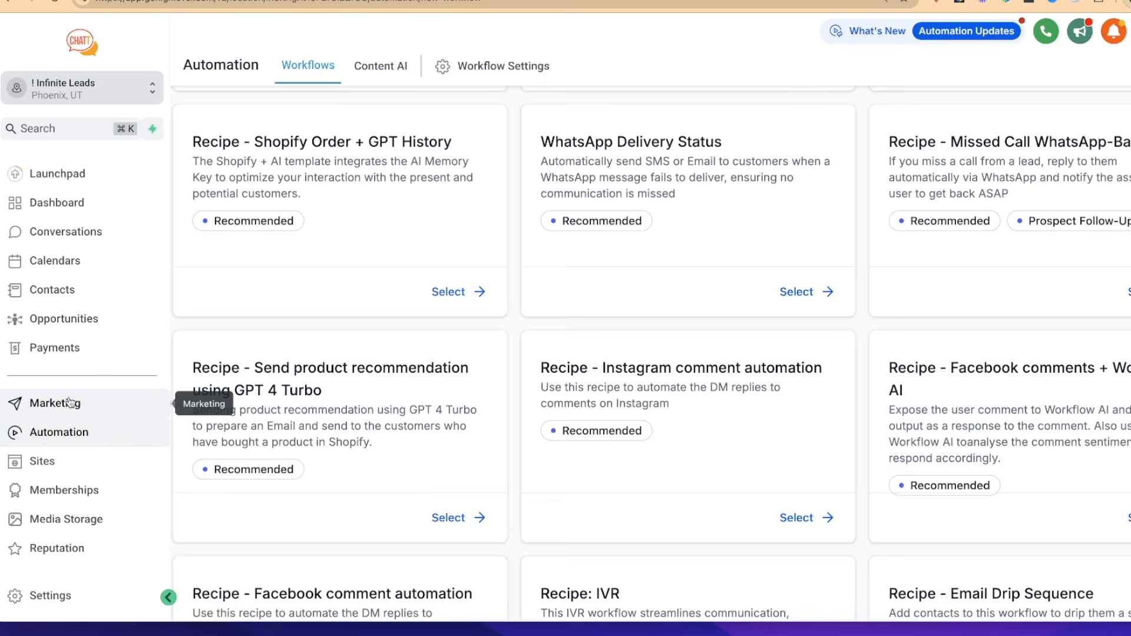
Examine the Marketing Social Planner's new post options and its monthly planner calendar
left_click(71, 402)
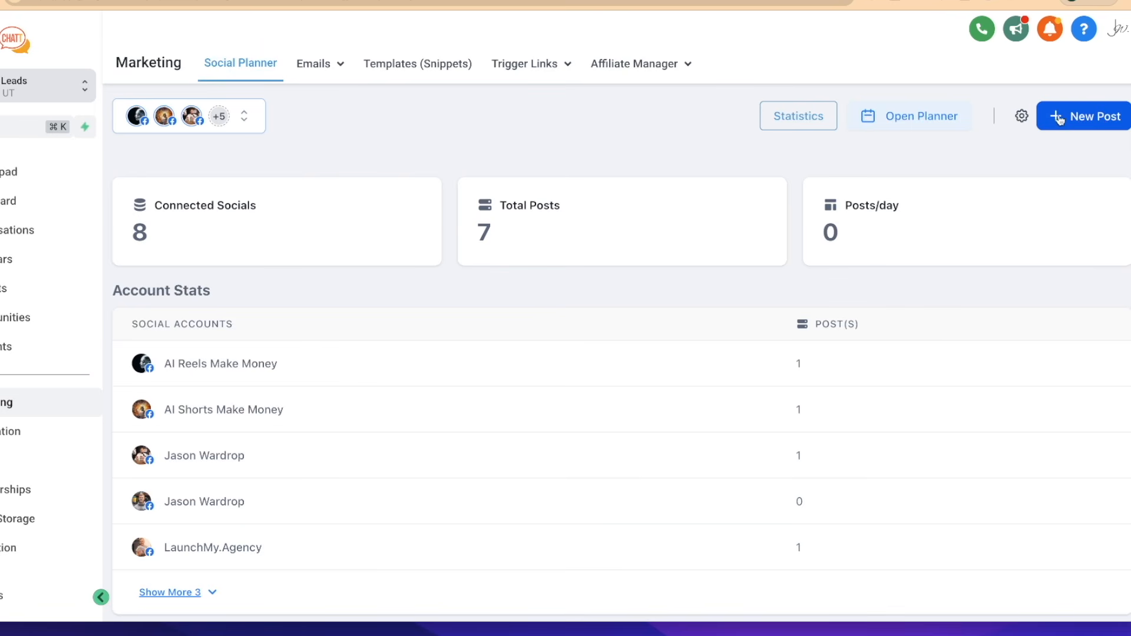
left_click(1075, 128)
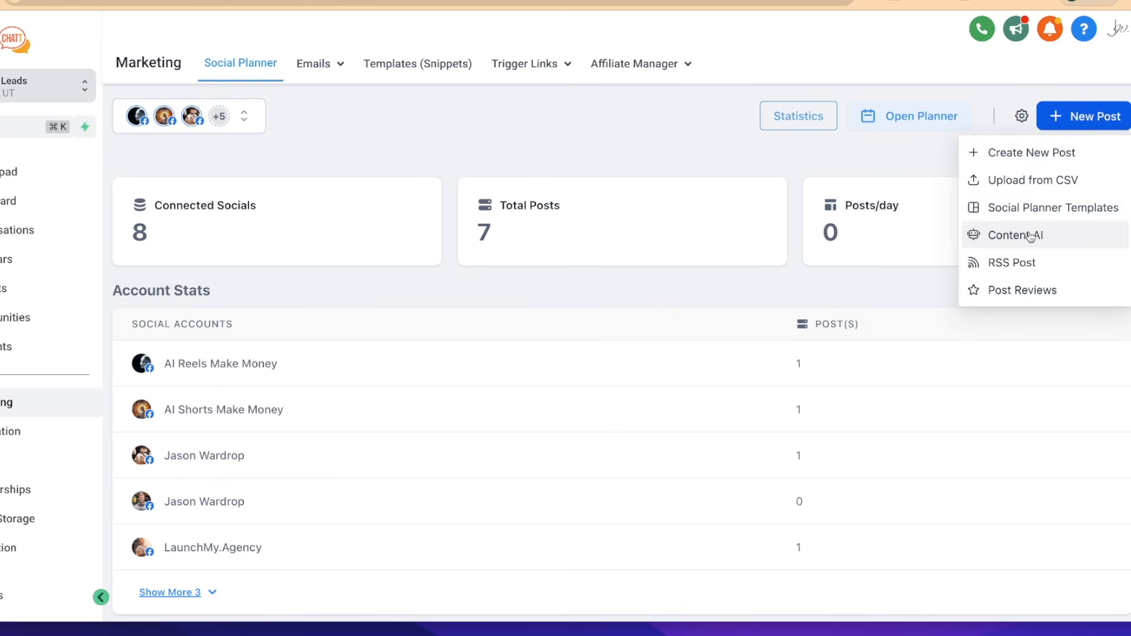
left_click(909, 121)
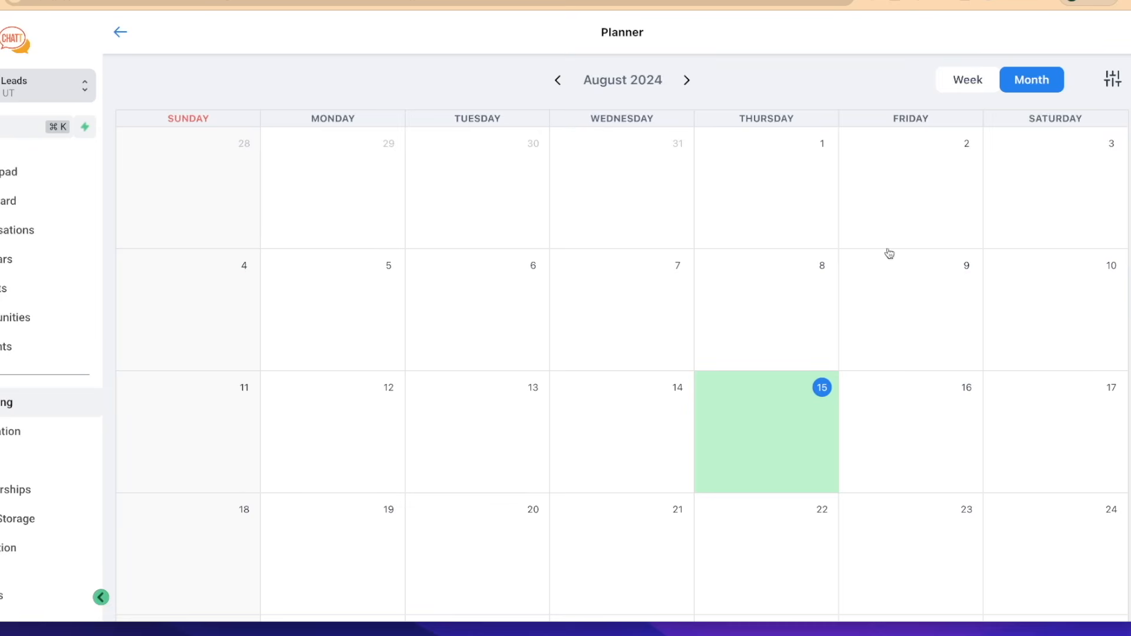
scroll(873, 323, "down", 2)
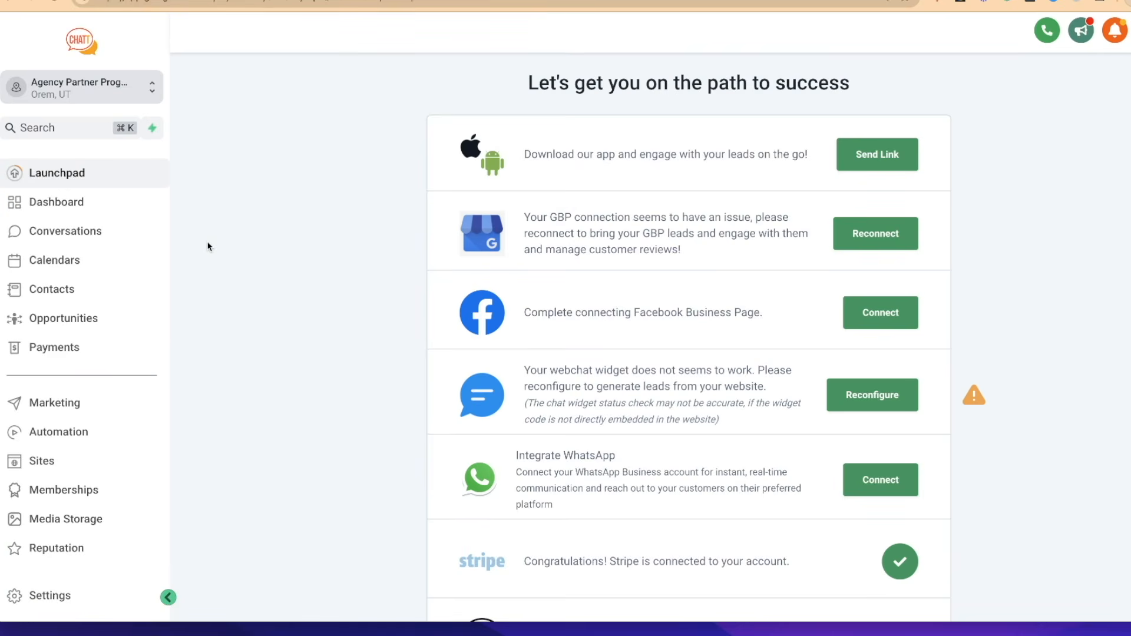
Look through the unread conversations in the Agency Partner Program sub-account
left_click(103, 233)
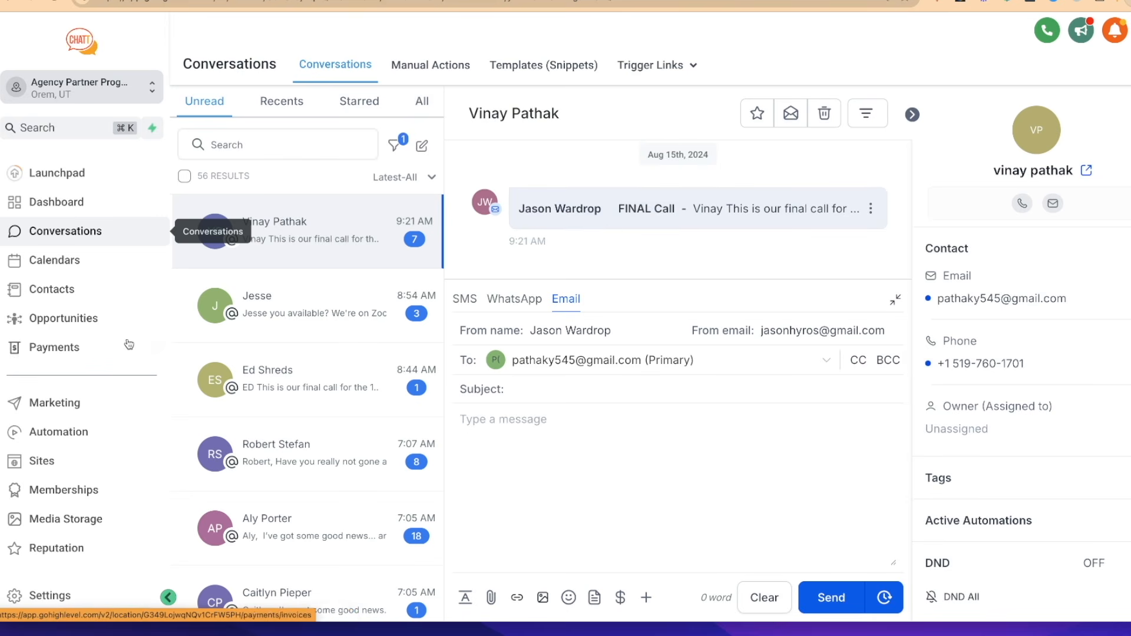
scroll(253, 354, "down", 10)
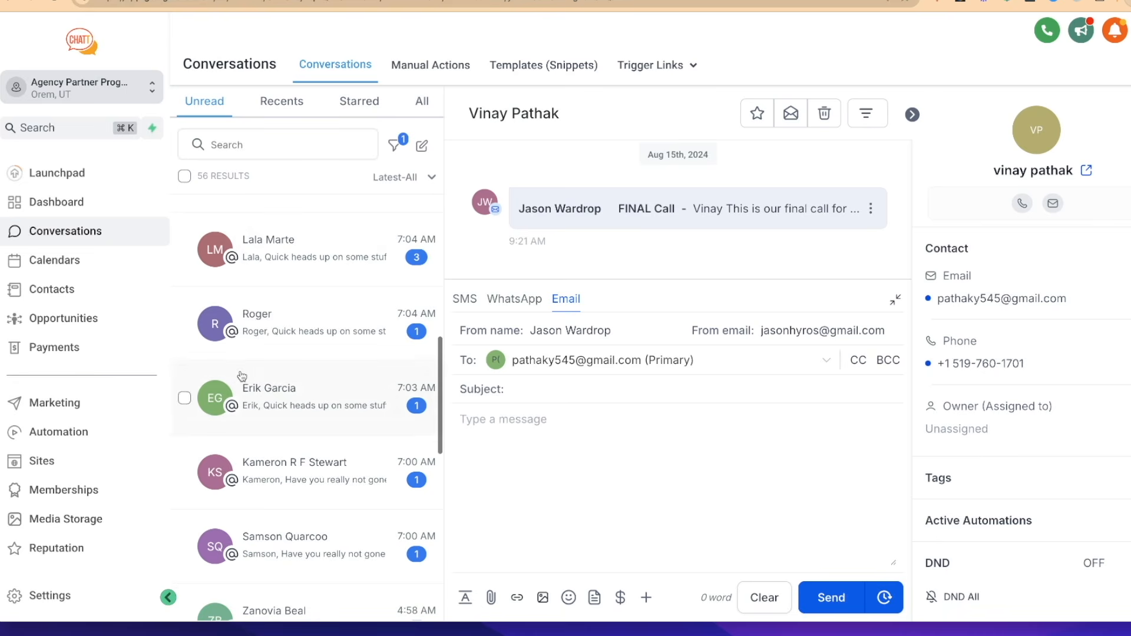
scroll(288, 288, "down", 10)
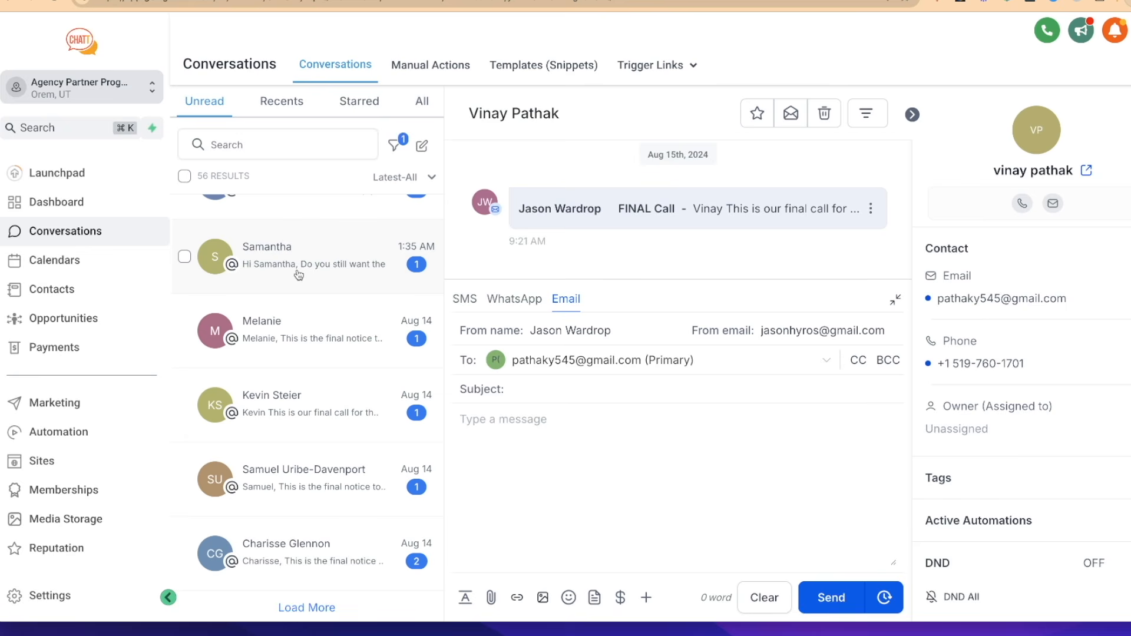
scroll(299, 275, "up", 15)
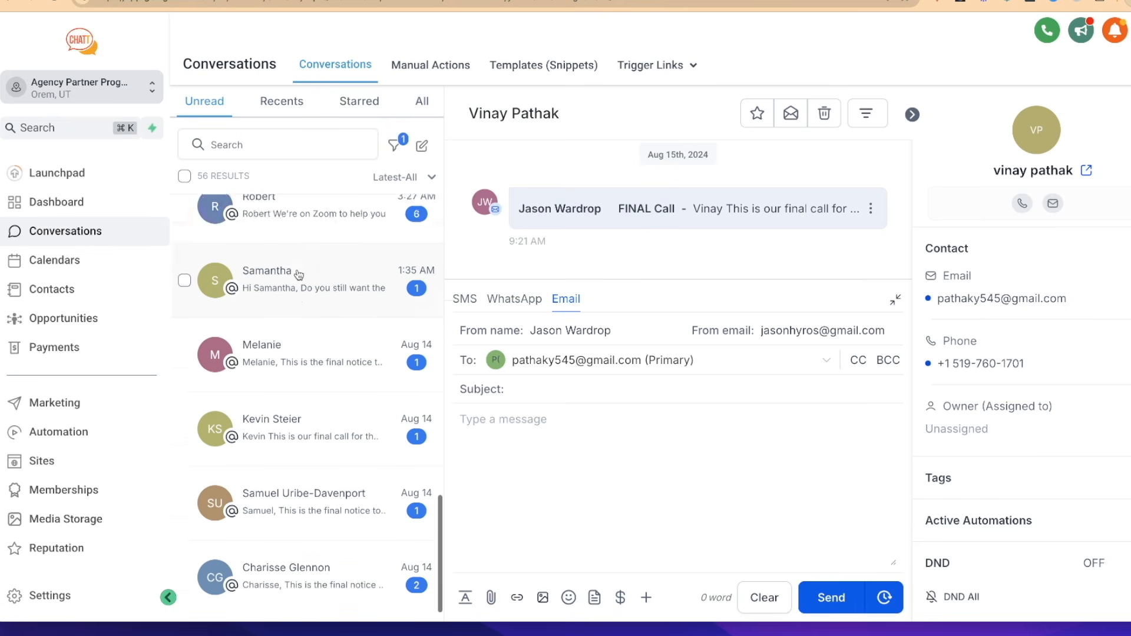